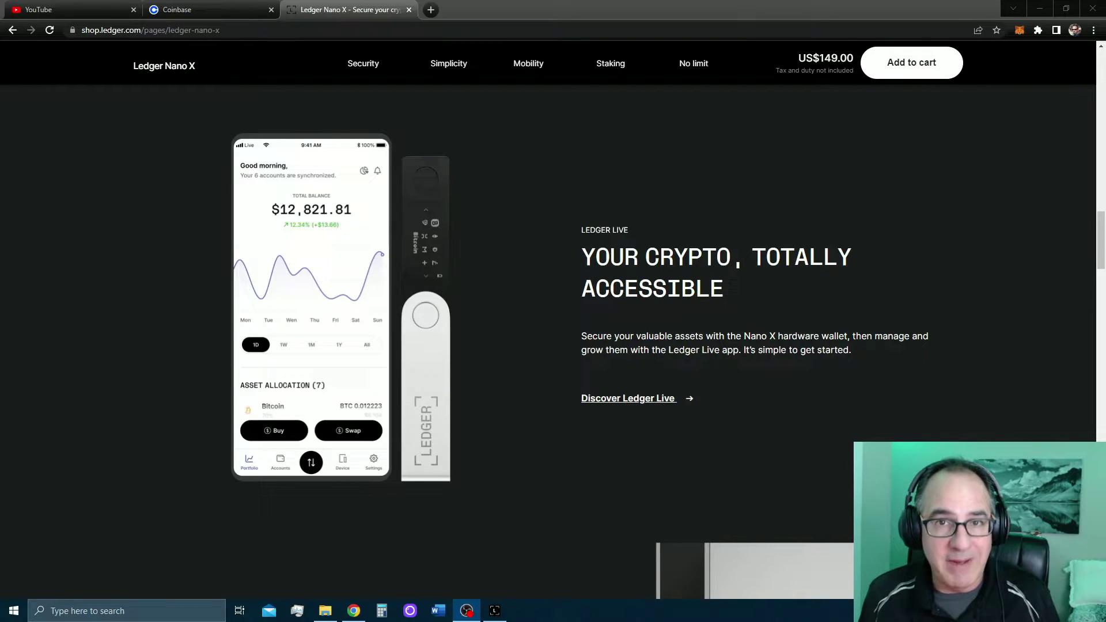
# - Move from Ledger Live to the browser's Coinbase tab showing the $18.03 Assets dashboard
pyautogui.click(494, 611)
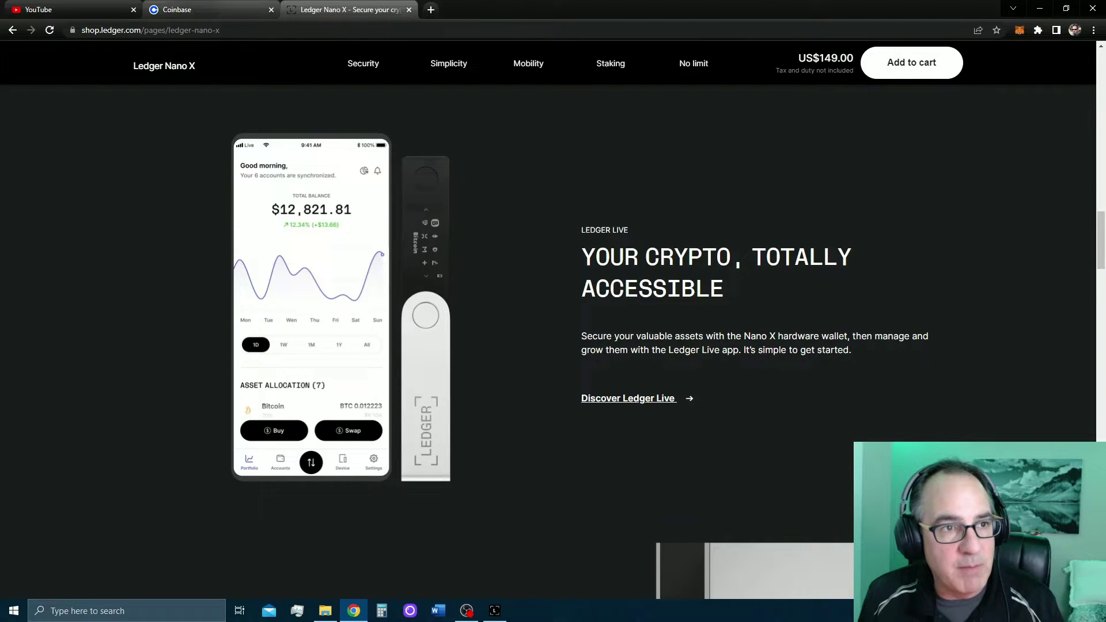
pyautogui.hotkey('ctrl', 'shift', 'Tab')
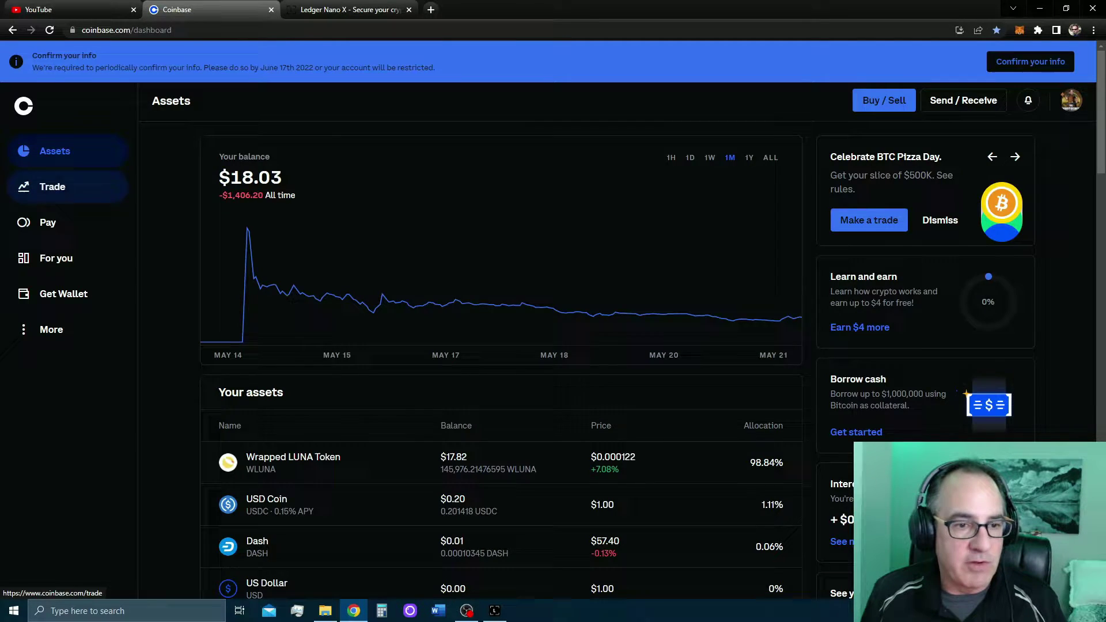
# - Buy $20 of Ethereum from Coinbase's Trade page
pyautogui.click(51, 186)
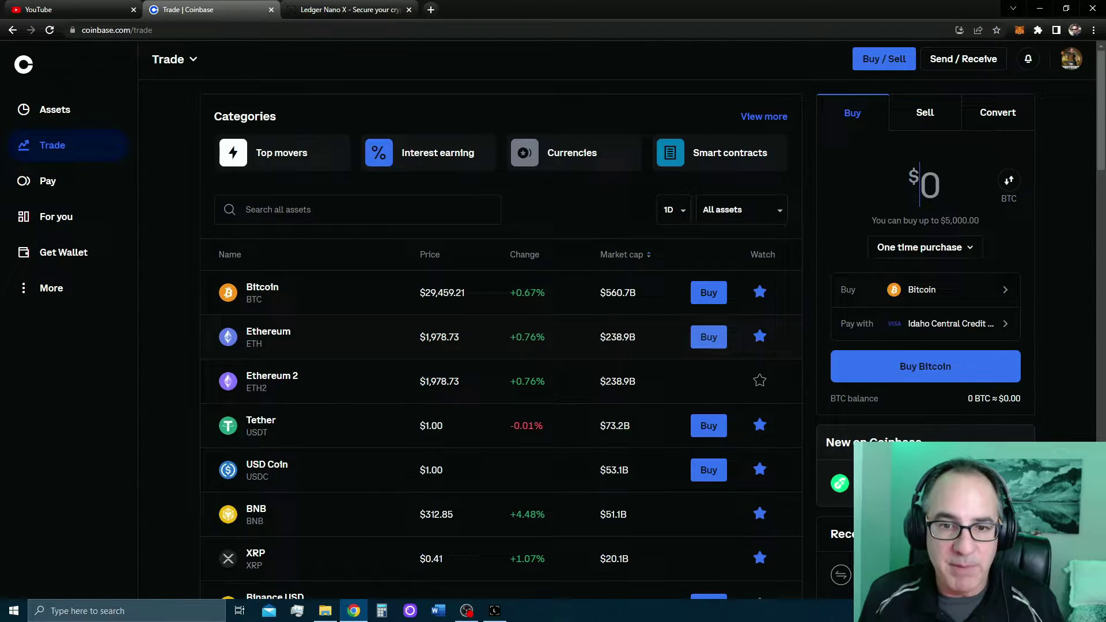
pyautogui.click(709, 337)
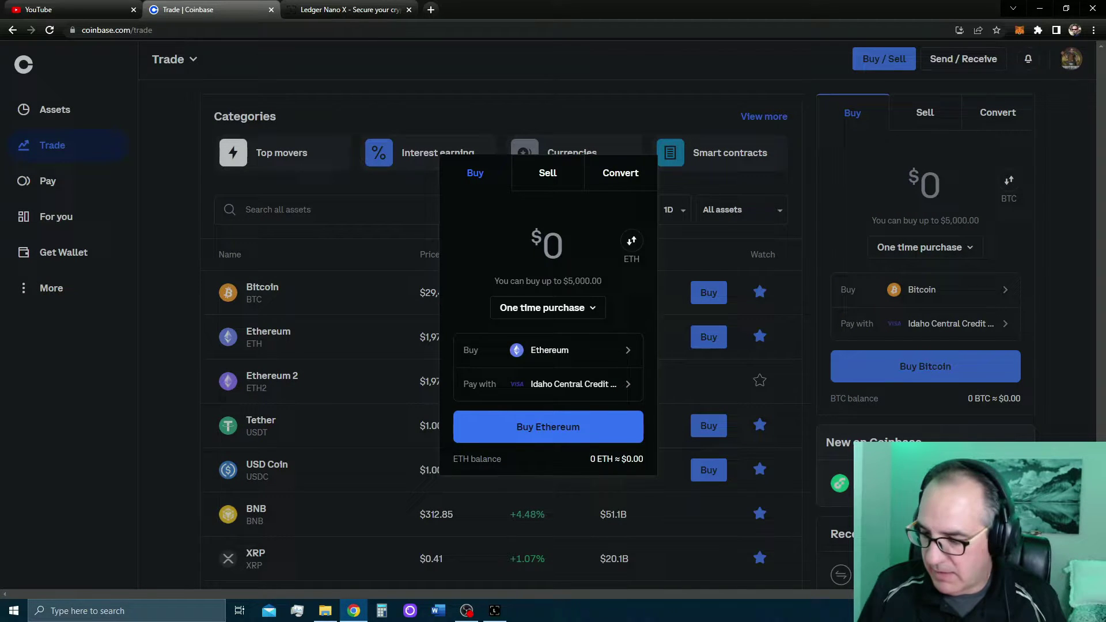
pyautogui.write('20')
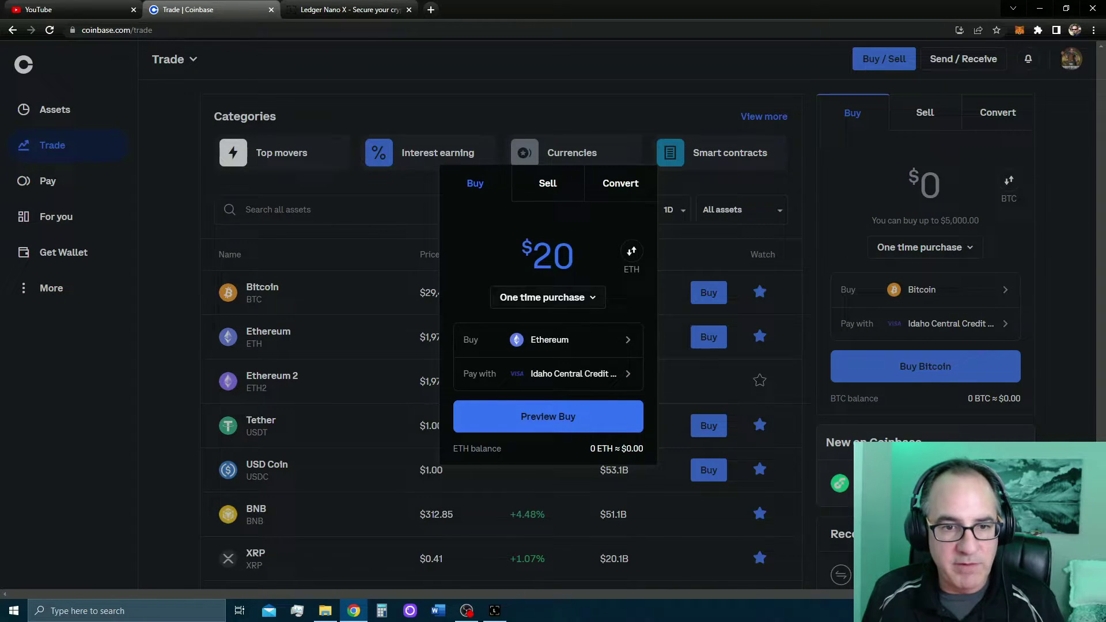
pyautogui.press('Return')
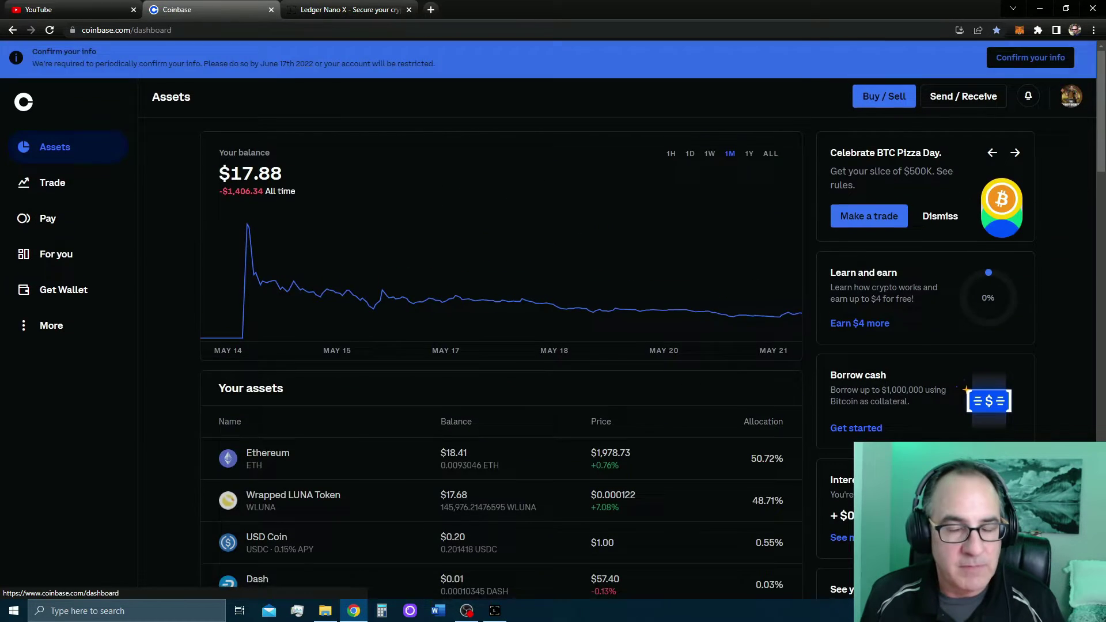
# - Check the assets list showing 0.0093046 ETH ($18.41), then return to Ledger Live
pyautogui.scroll(-2, 501, 346)
pyautogui.scroll(2, 501, 346)
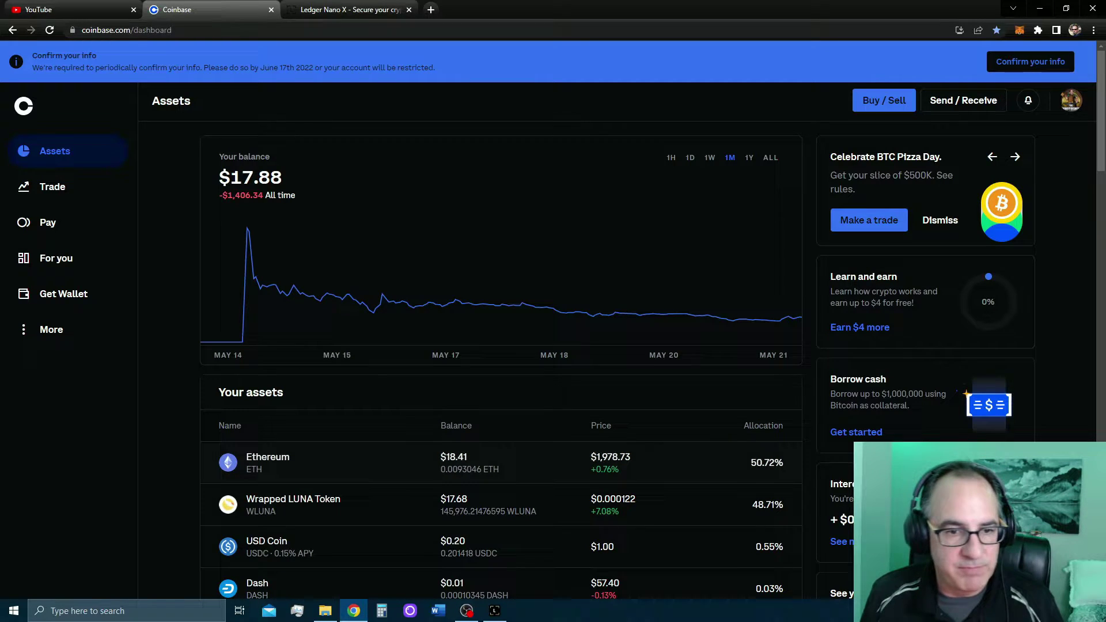
pyautogui.scroll(-2, 501, 345)
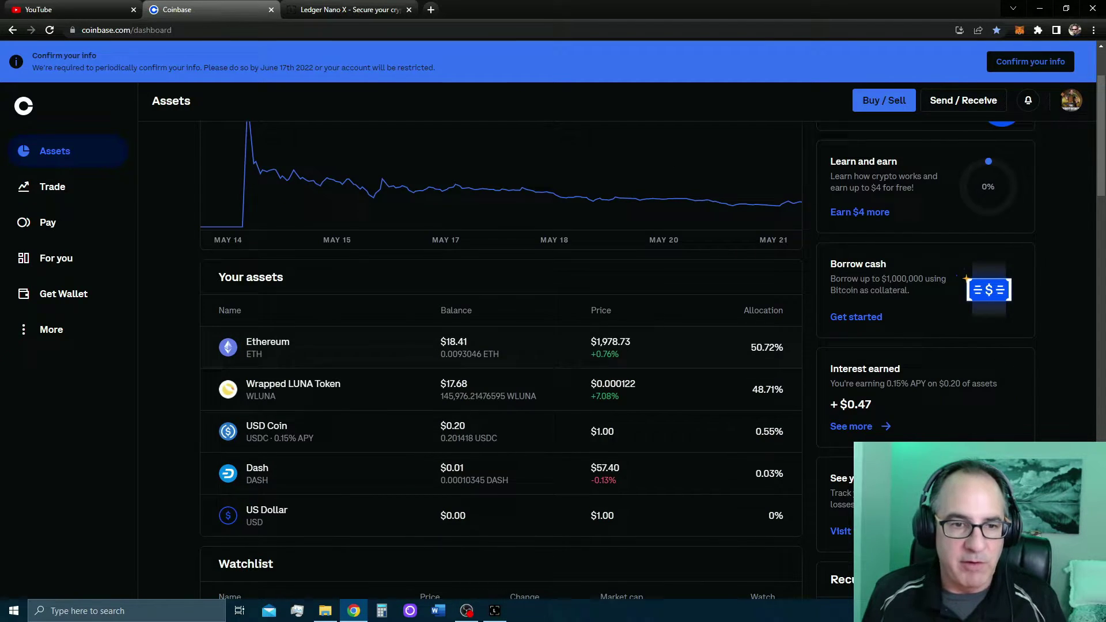
pyautogui.hotkey('alt', 'Tab')
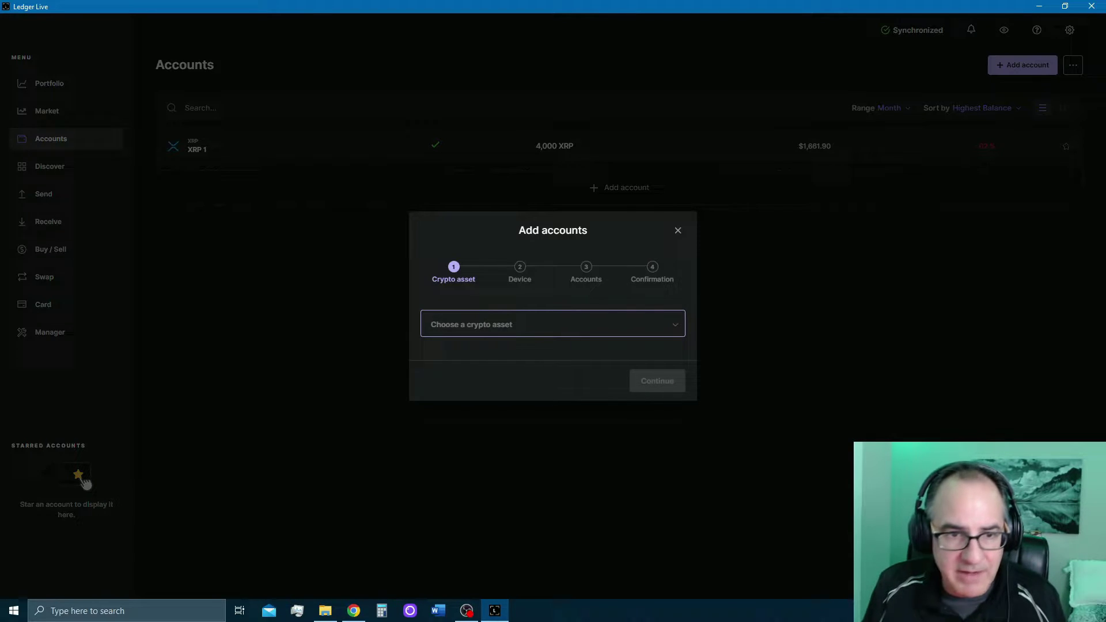
# - Choose Ethereum (ETH) in Add accounts and add the existing Ethereum 1 account holding 0.01696 ETH
pyautogui.press('Return')
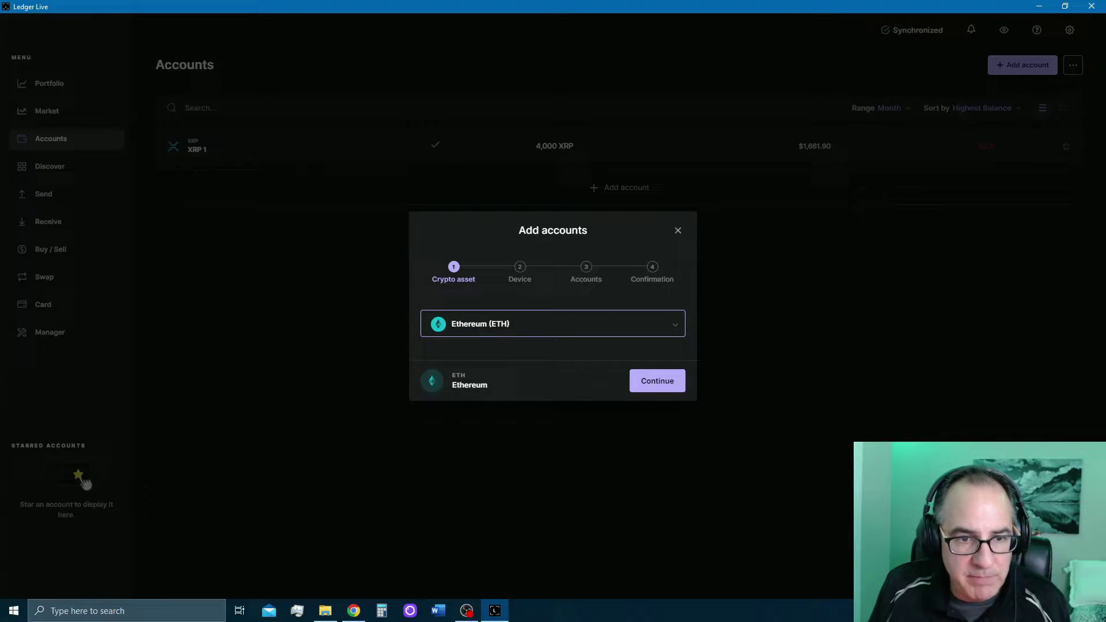
pyautogui.press('Return')
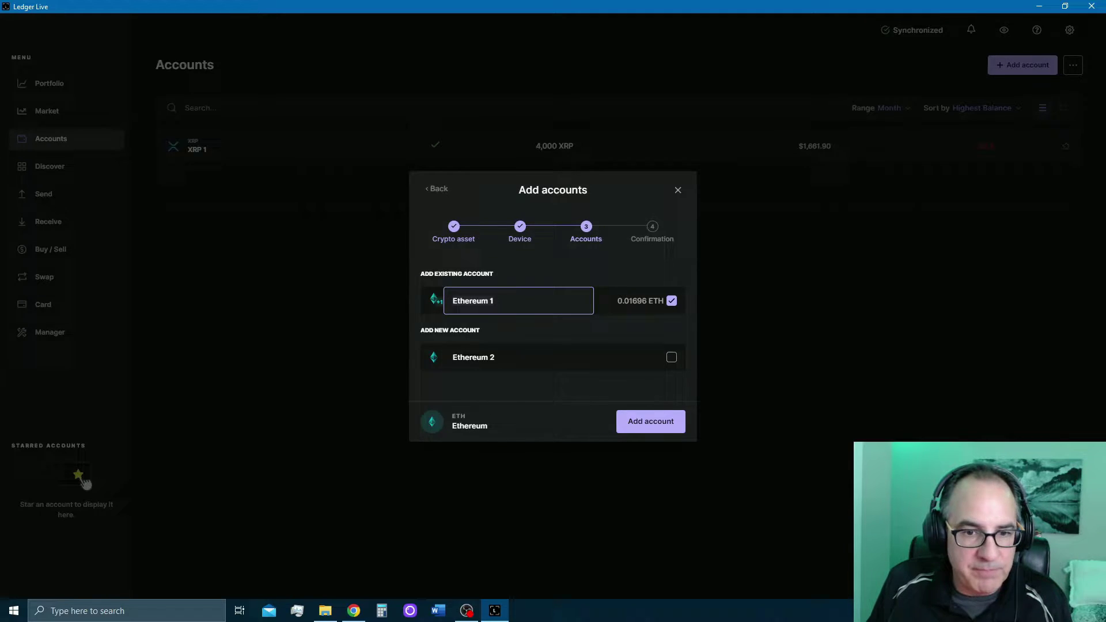
pyautogui.click(650, 421)
pyautogui.click(662, 425)
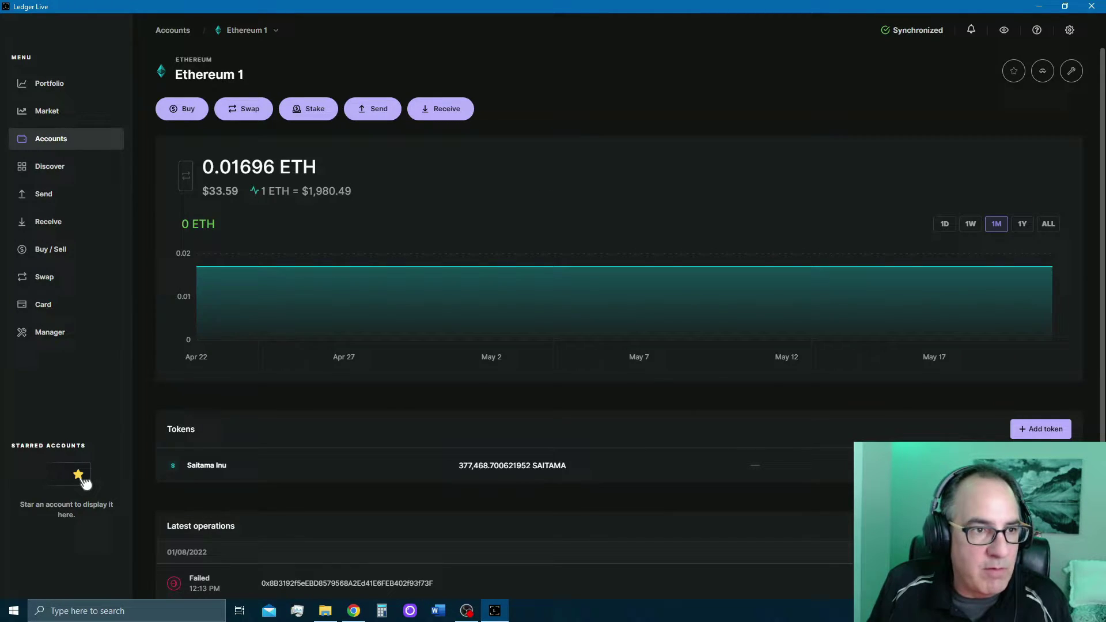
# - Receive into Ethereum 1, verifying its address on the Nano X before closing the confirmation
pyautogui.click(441, 108)
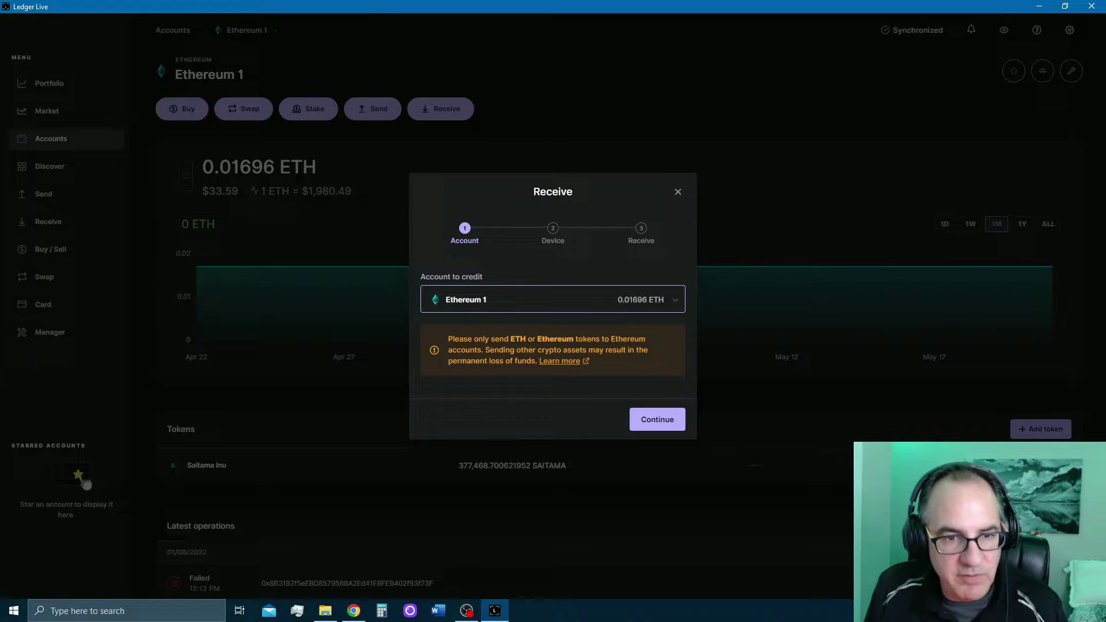
pyautogui.press('Return')
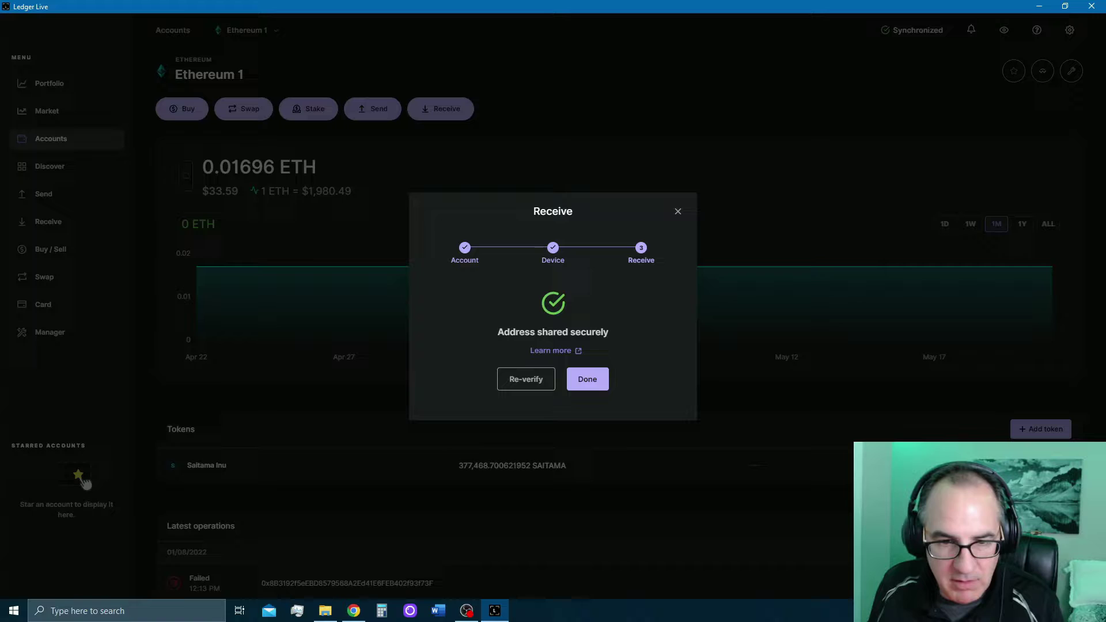
pyautogui.press('Escape')
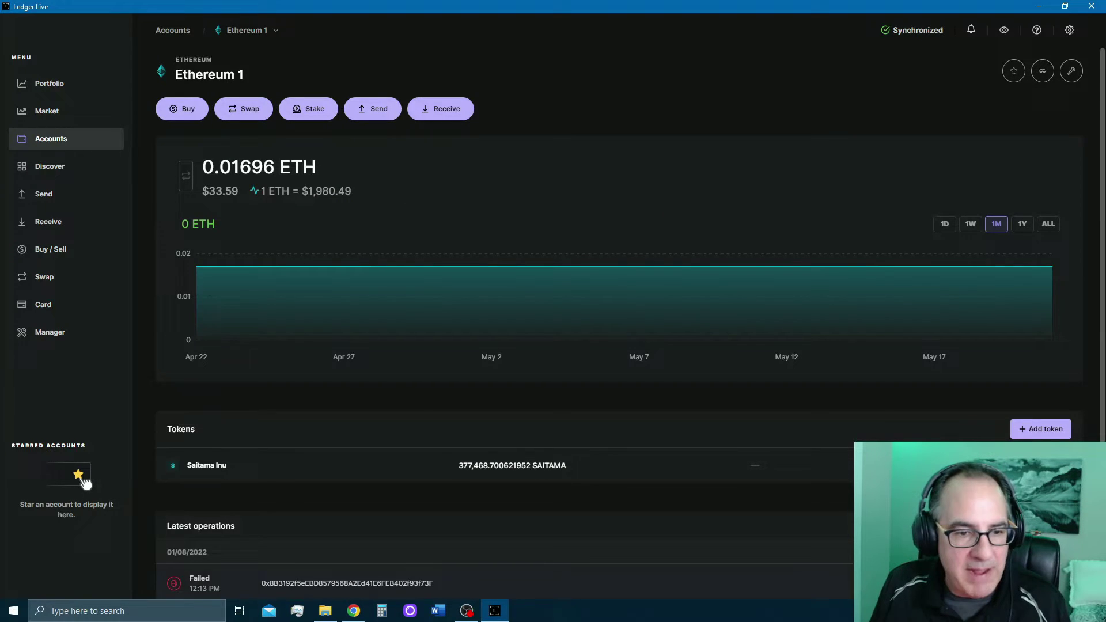
# - On Coinbase's Ethereum wallet, set a send of the full ETH balance to the pasted Ledger address
pyautogui.click(354, 610)
pyautogui.click(268, 347)
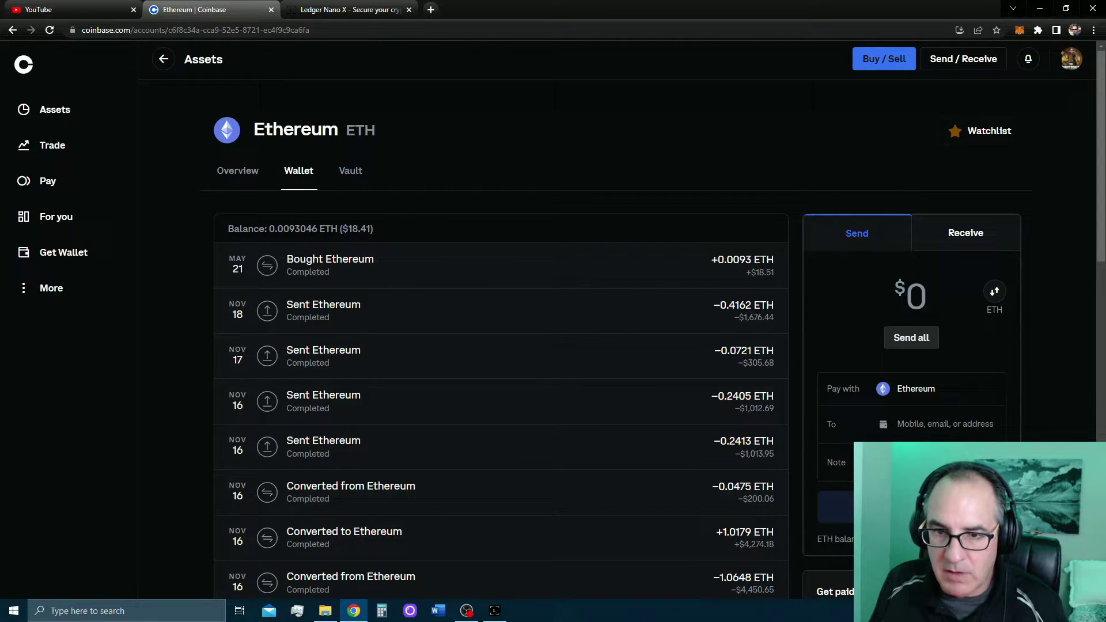
pyautogui.click(911, 338)
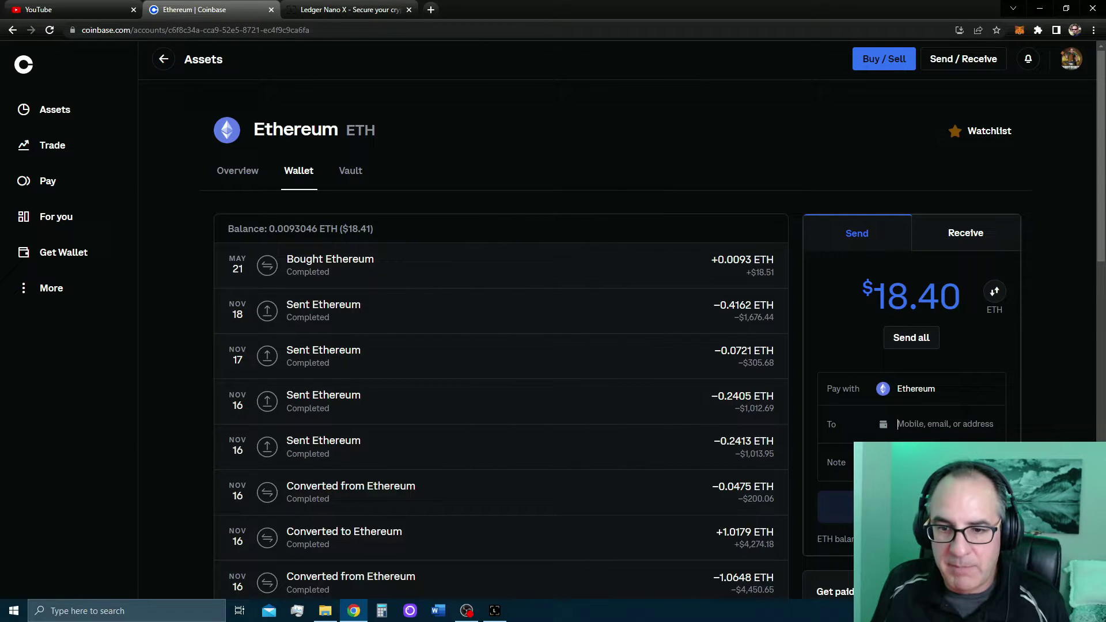
pyautogui.rightClick(911, 424)
pyautogui.click(927, 331)
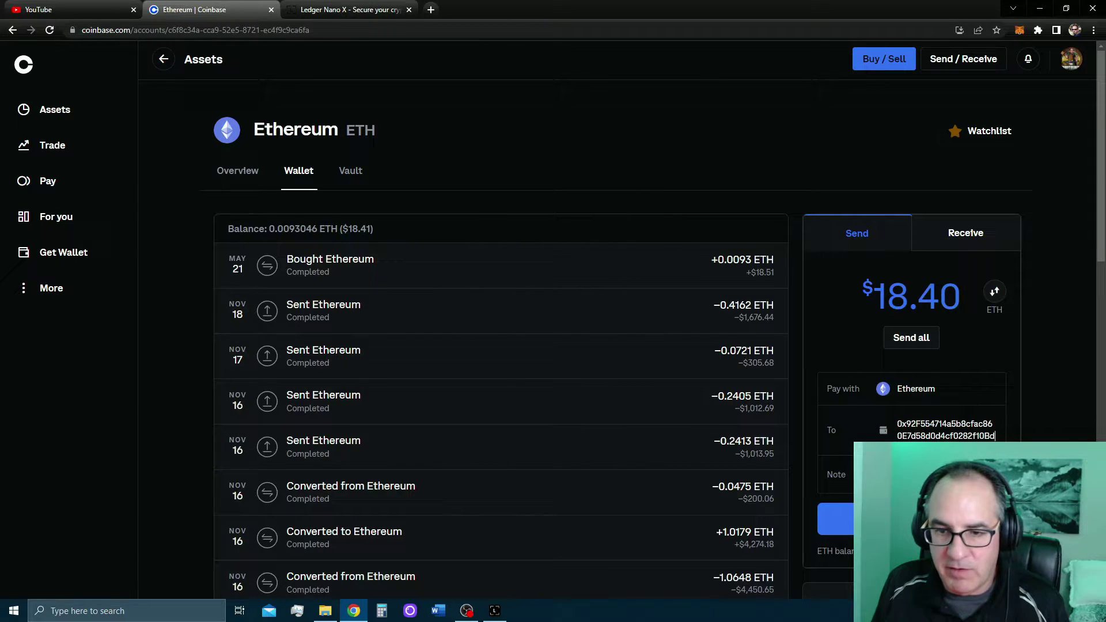
# - Review and confirm sending $17.74 of ETH, entering the verification code
pyautogui.click(912, 528)
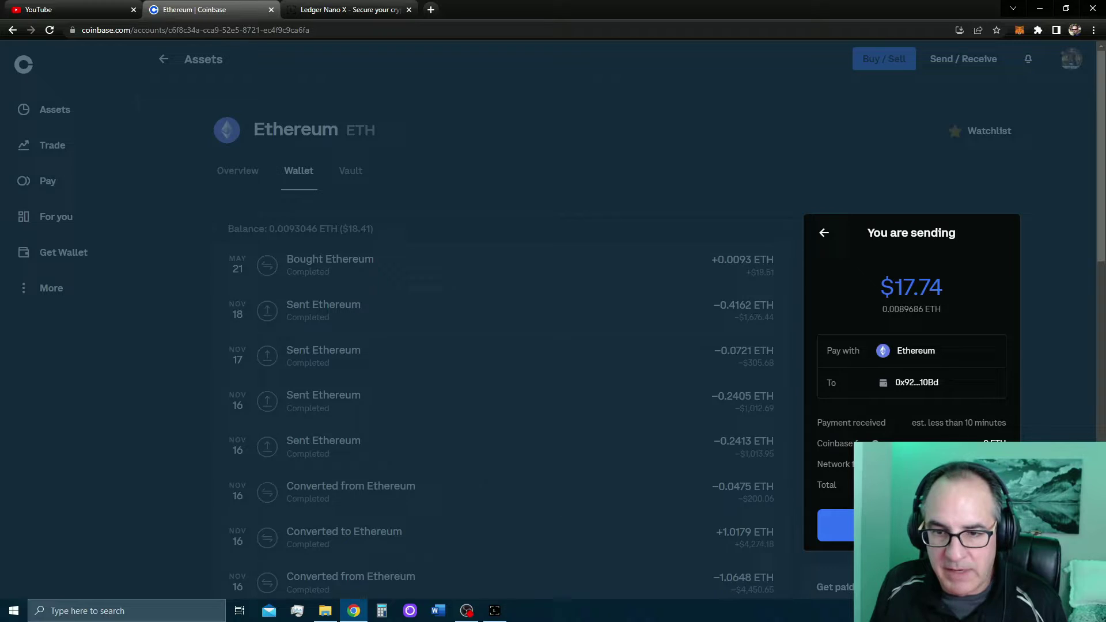
pyautogui.click(911, 525)
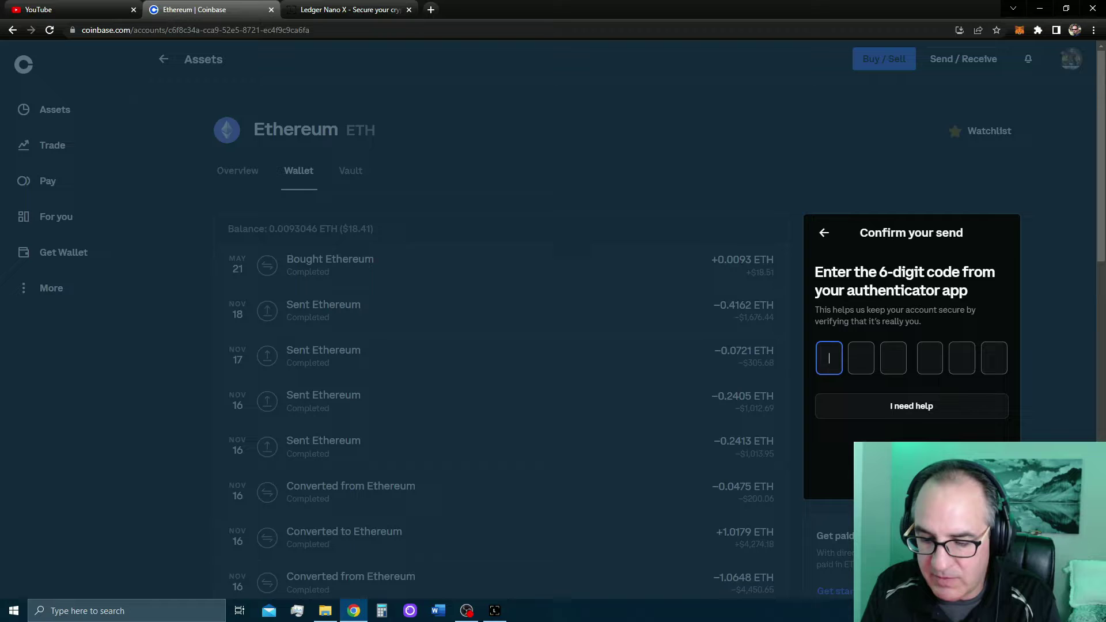
pyautogui.write('******')
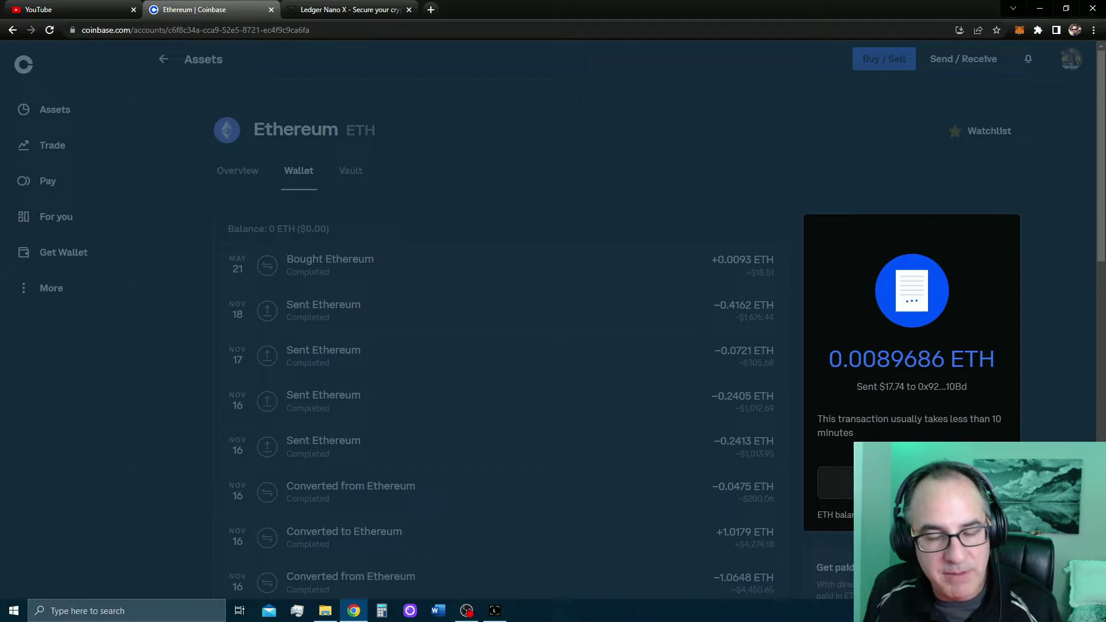
pyautogui.press('Escape')
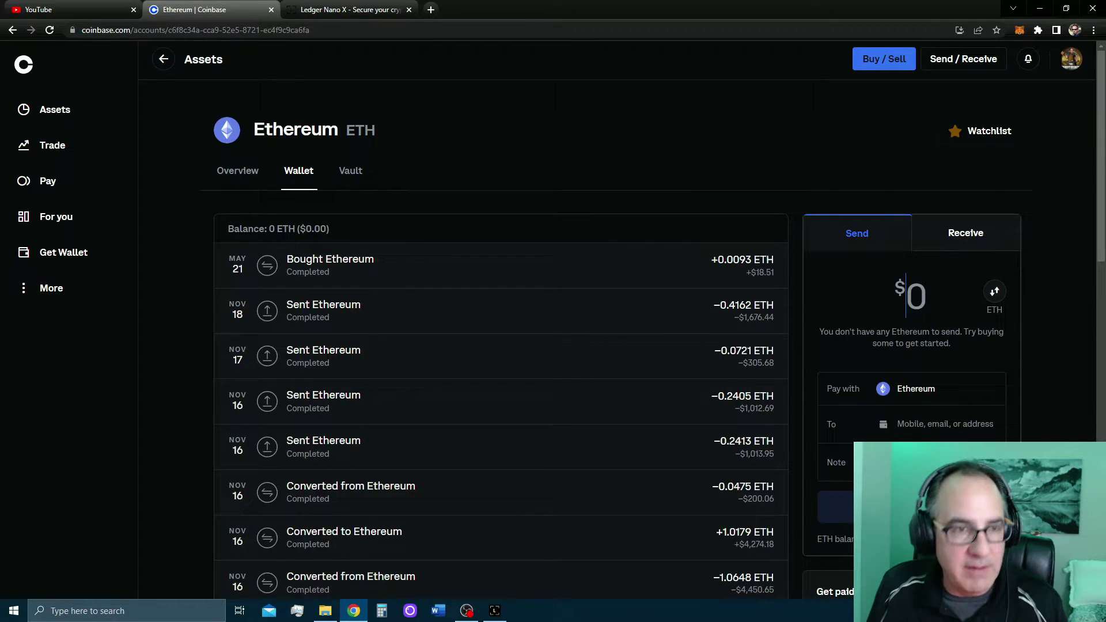
# - Return to Ledger Live and refresh so Ethereum 1 shows 0.025929 ETH with today's received transfer
pyautogui.click(495, 611)
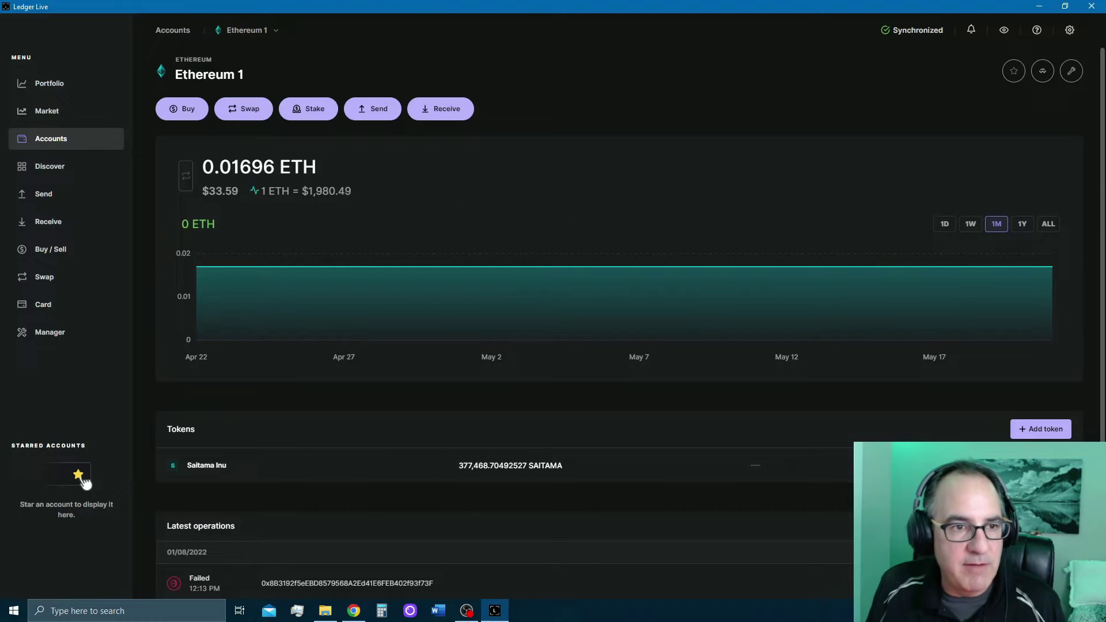
pyautogui.hotkey('alt', 'Left')
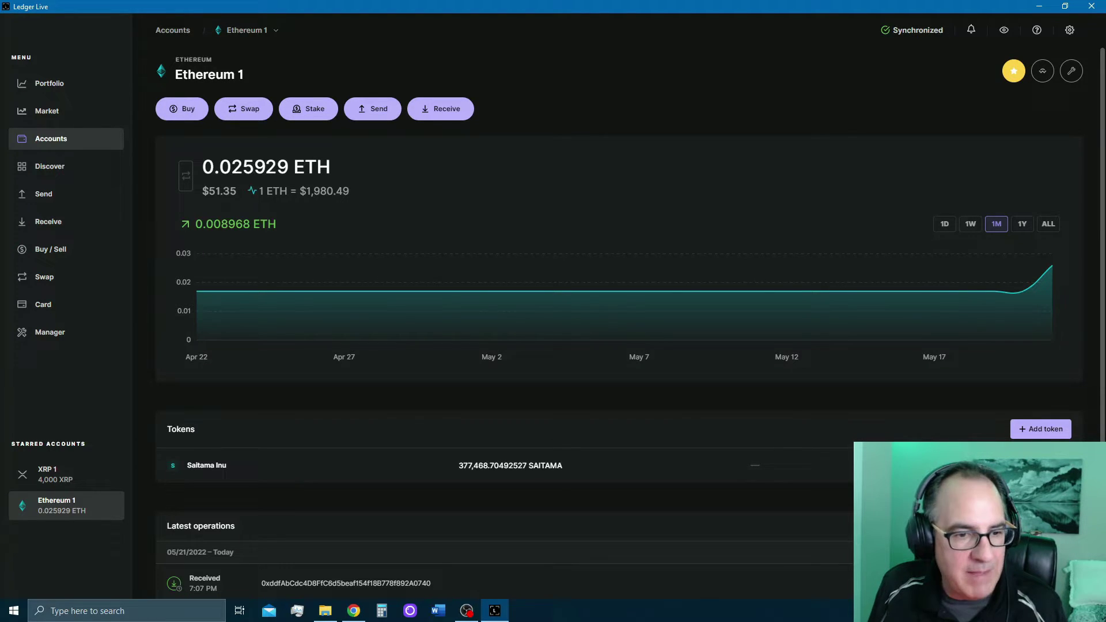
pyautogui.moveTo(491, 291)
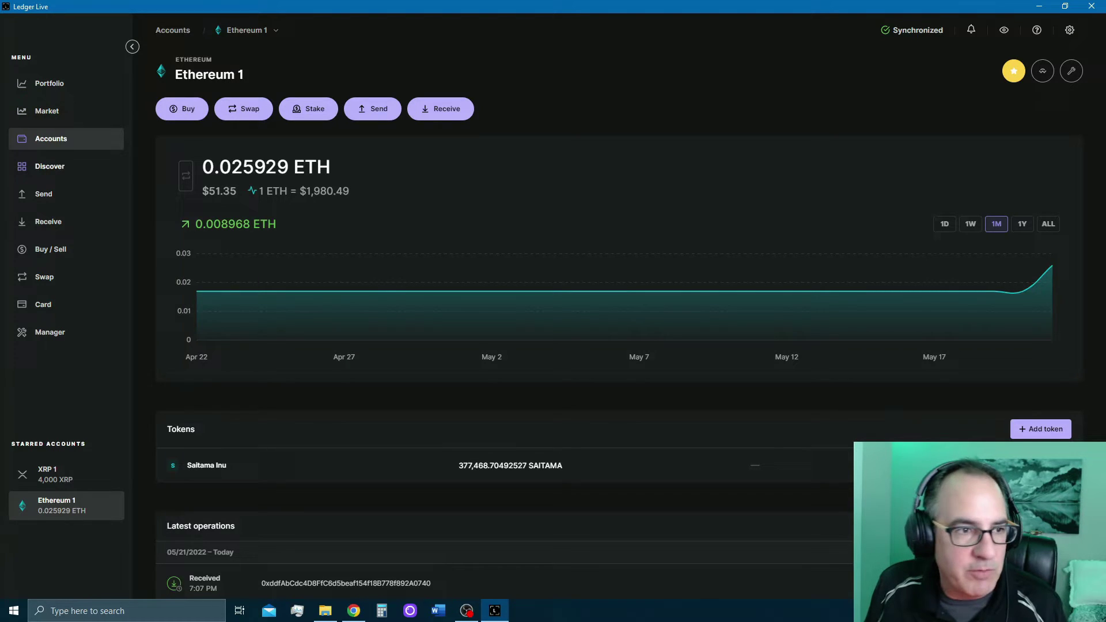
# - Open Manager for the Nano X, browse the App catalog and check the Apps installed tab
pyautogui.click(50, 332)
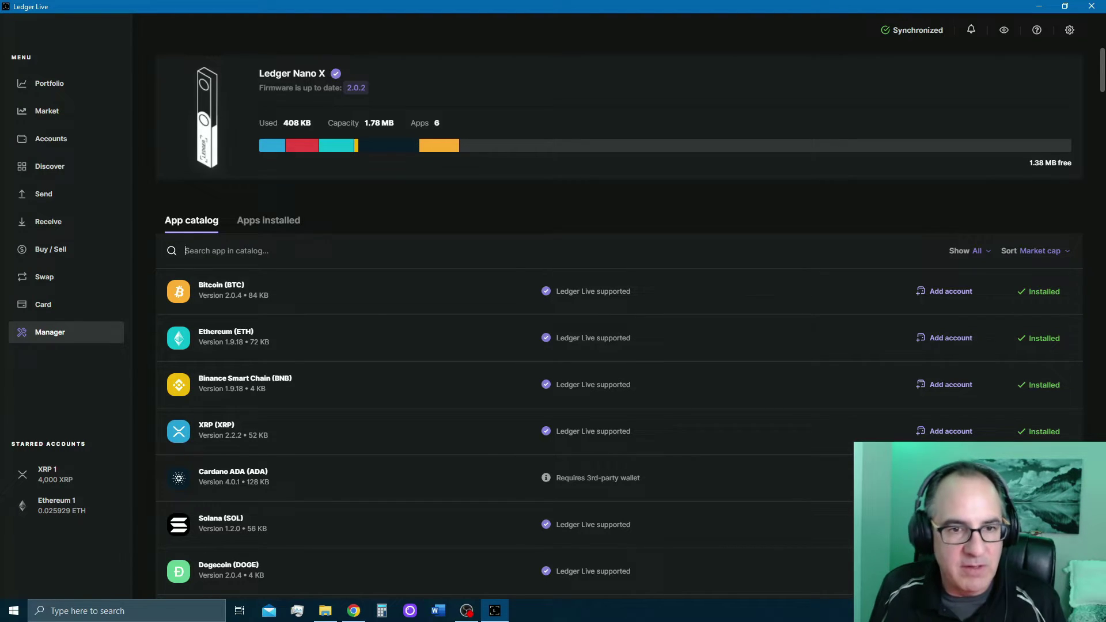
pyautogui.scroll(-15, 620, 357)
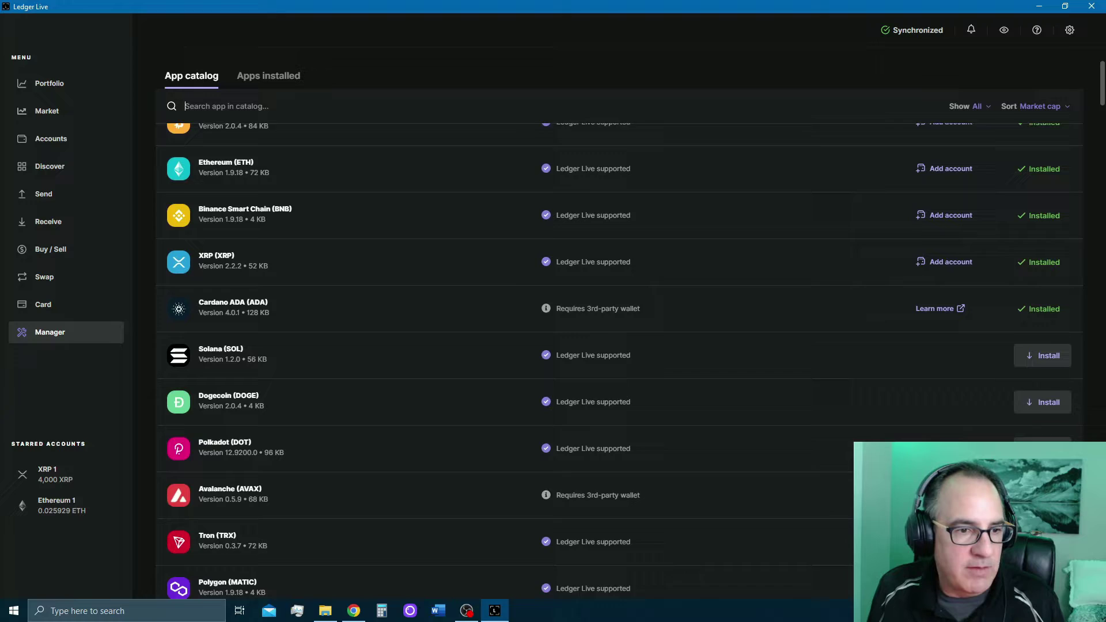
pyautogui.scroll(-15, 619, 358)
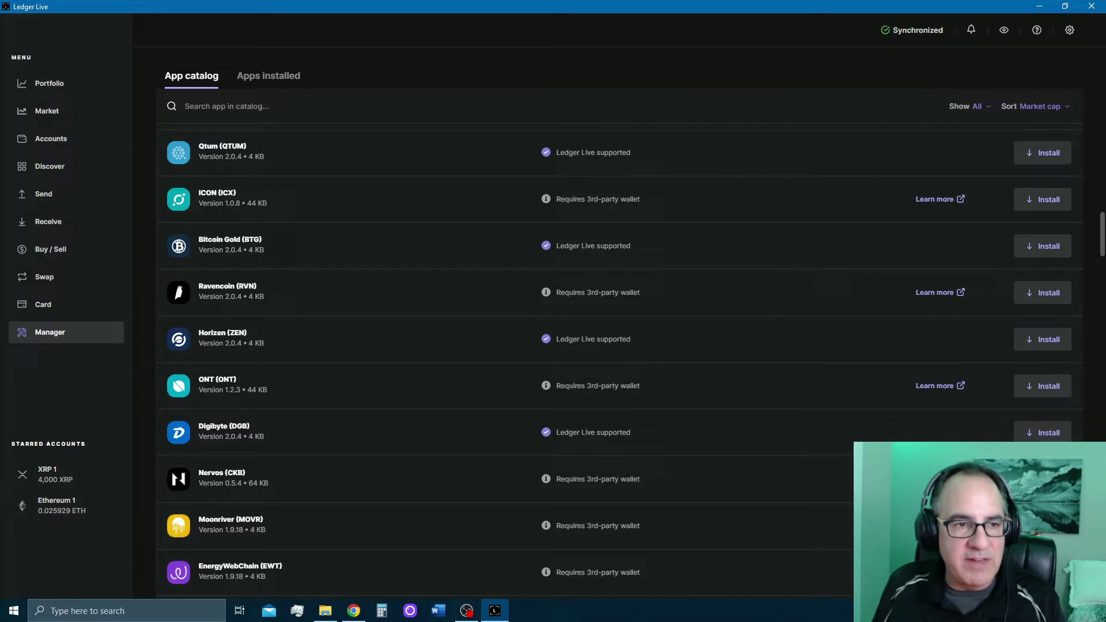
pyautogui.scroll(6, 620, 357)
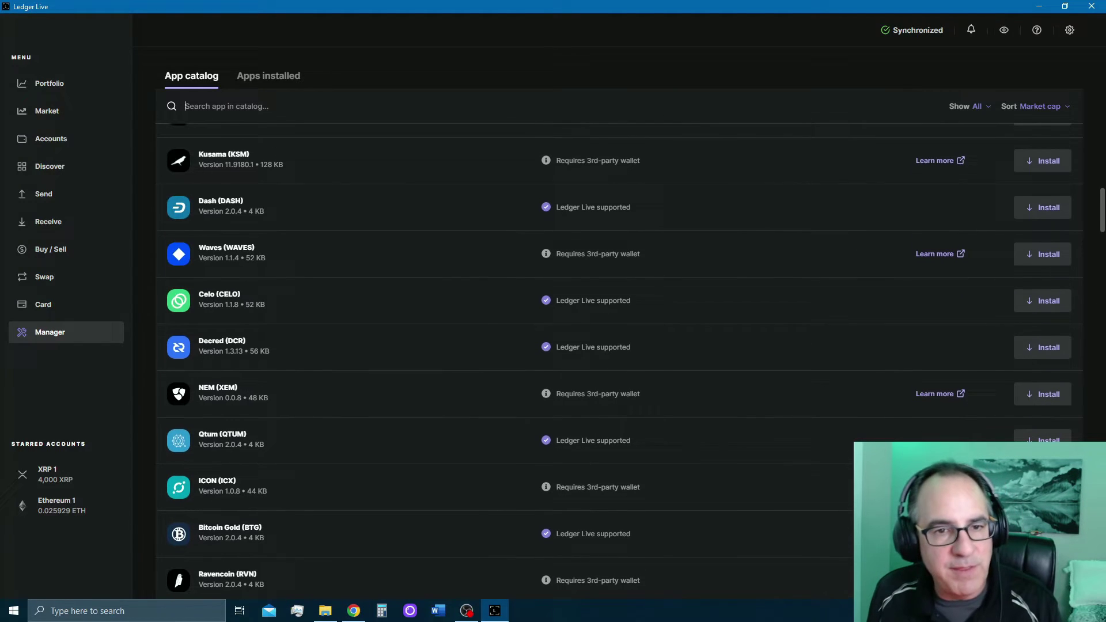
pyautogui.scroll(4, 619, 357)
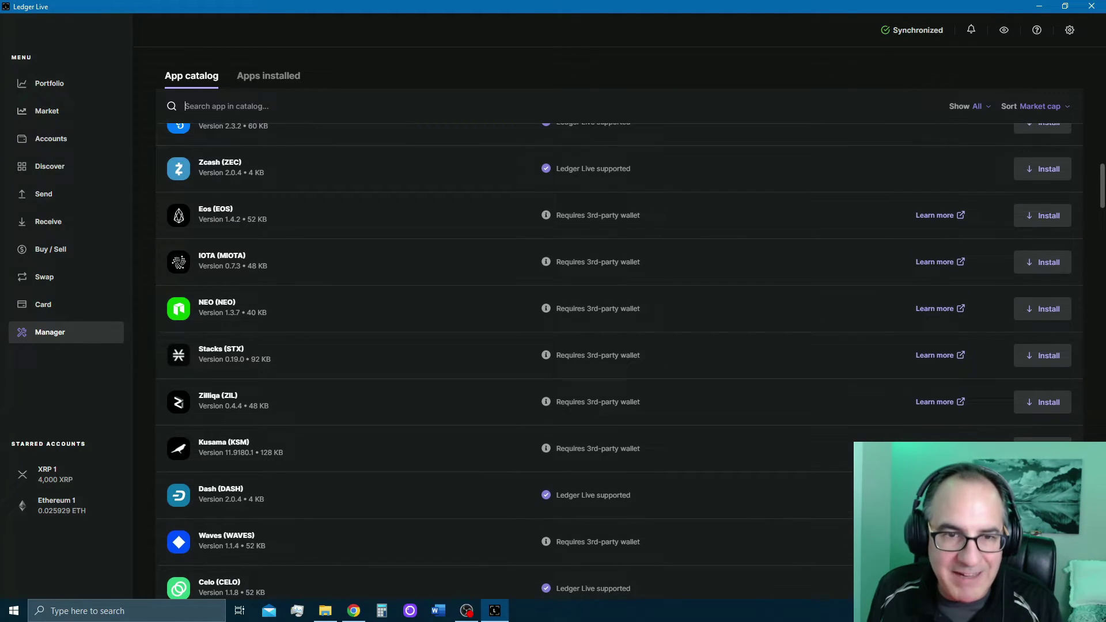
pyautogui.scroll(6, 619, 358)
pyautogui.scroll(20, 620, 357)
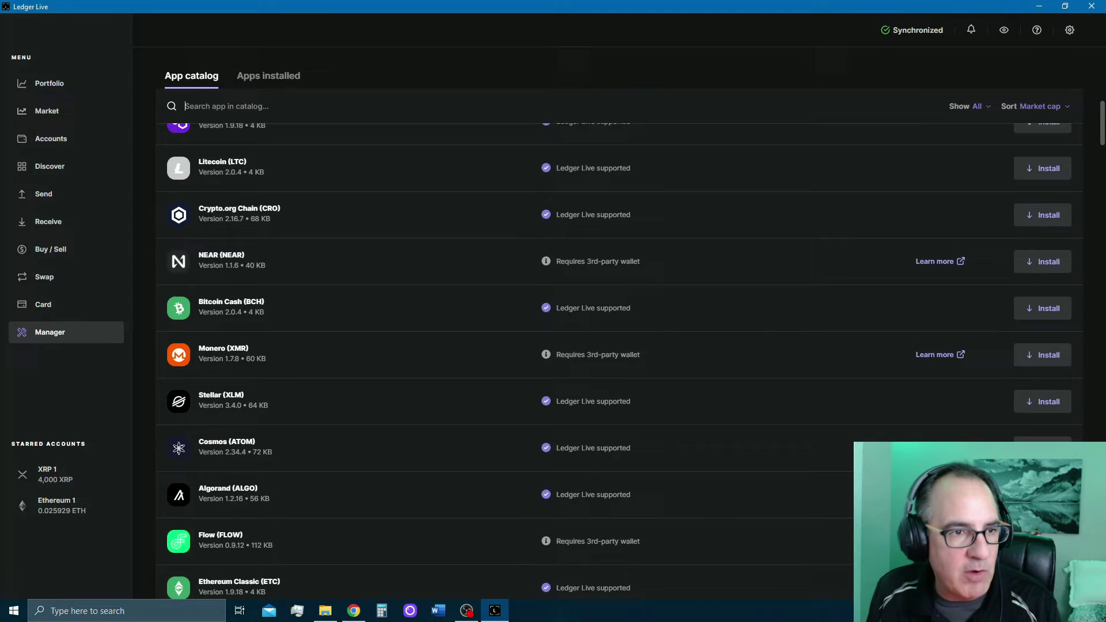
pyautogui.click(269, 220)
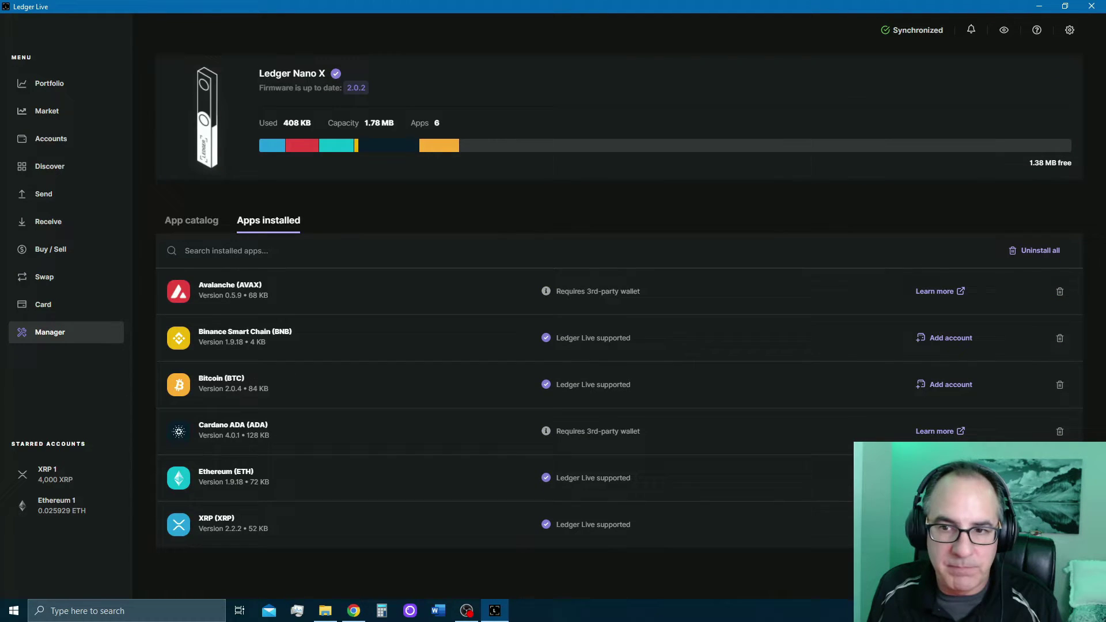
pyautogui.click(191, 220)
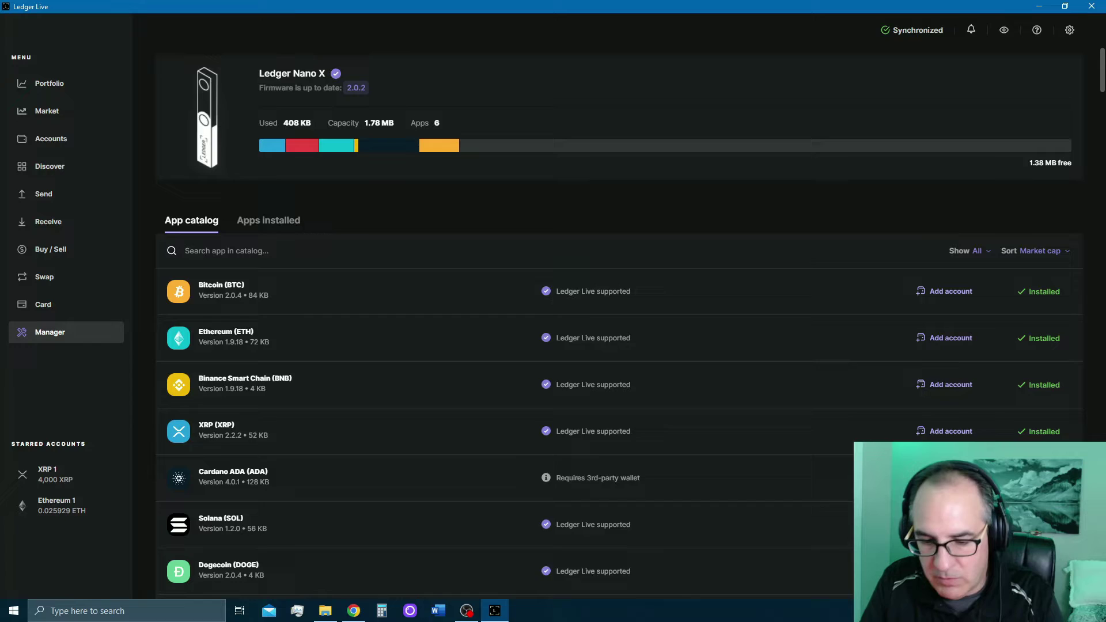
# - Search the app catalog for 'shiba inu'
pyautogui.write('shiba inu')
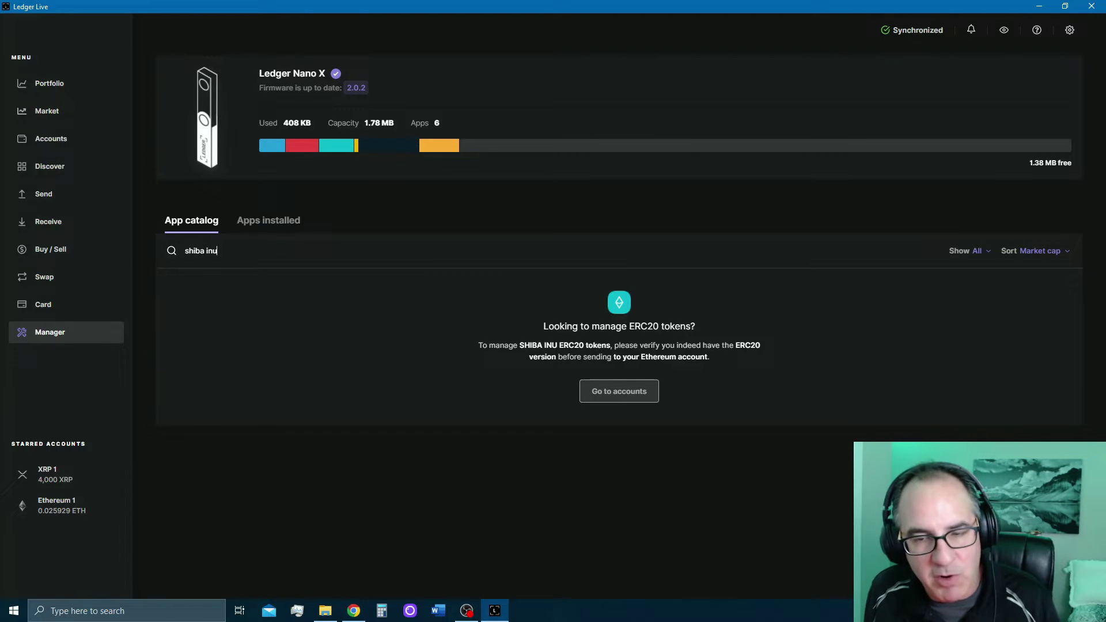
# - From the SHIBA INU notice, go to accounts and add a new Ethereum 2 account holding 0 ETH
pyautogui.click(619, 392)
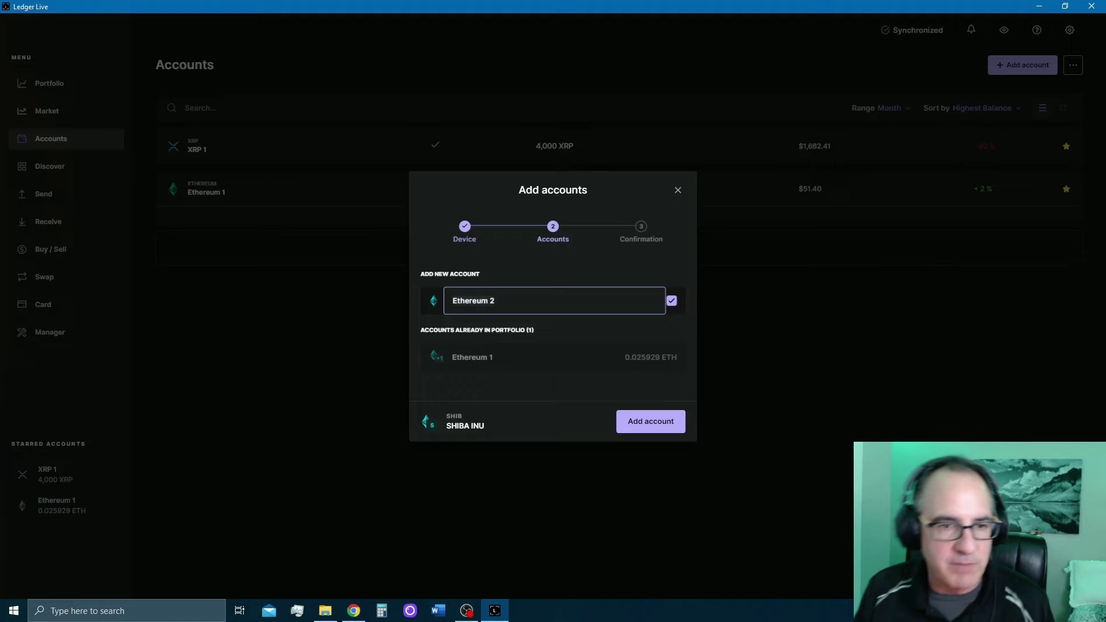
pyautogui.click(651, 421)
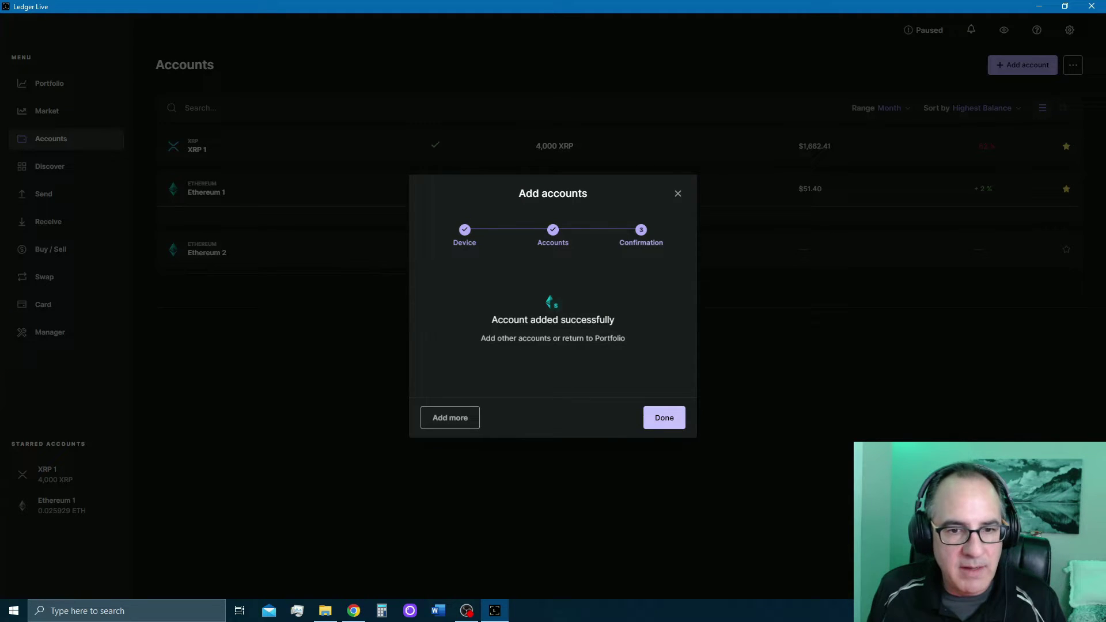
pyautogui.click(651, 421)
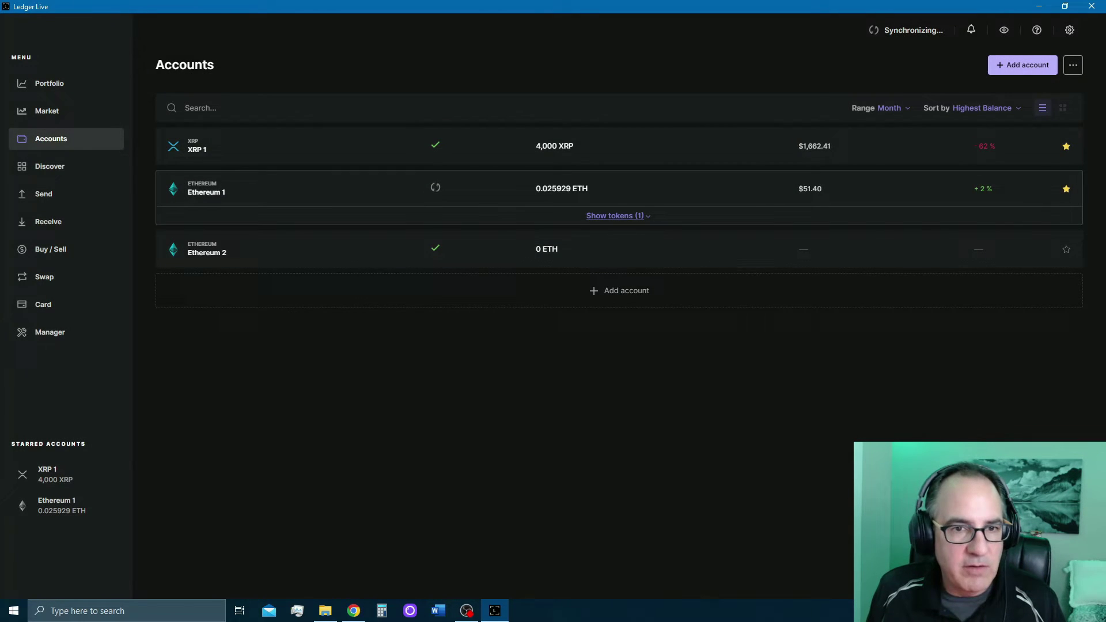
pyautogui.click(616, 216)
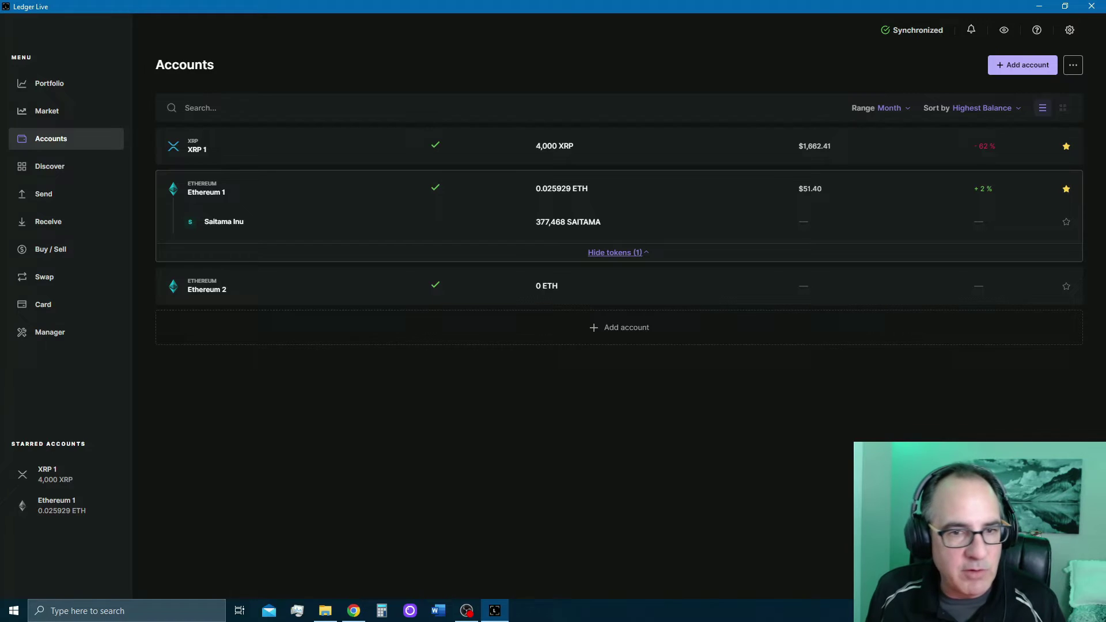
pyautogui.click(615, 252)
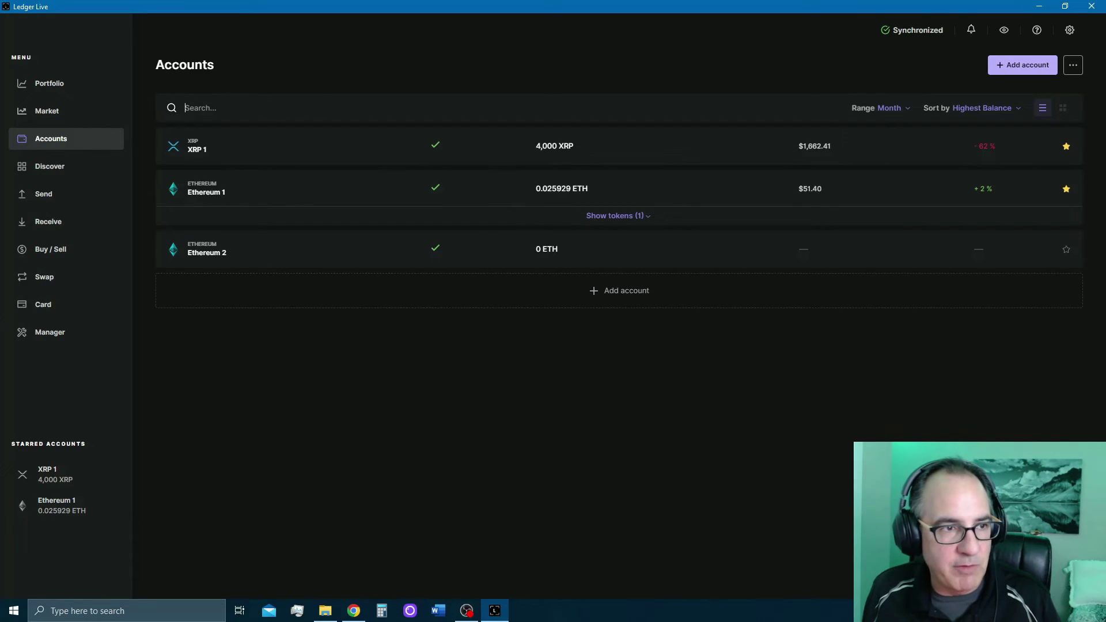
# - Bring Chrome back to the Coinbase Ethereum wallet page showing 0 ETH
pyautogui.click(354, 611)
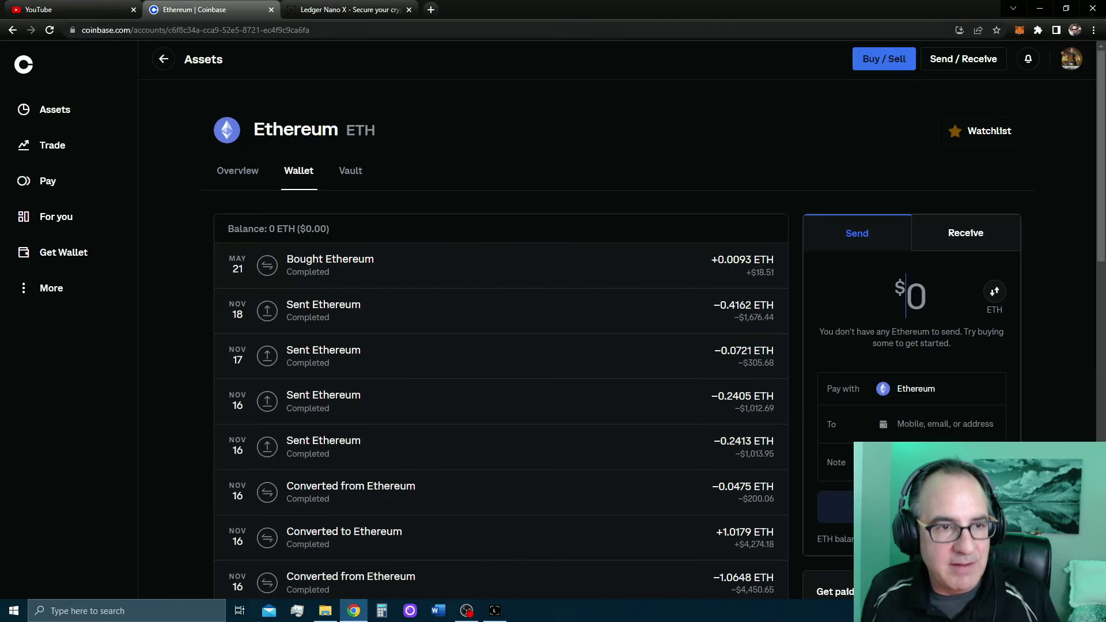